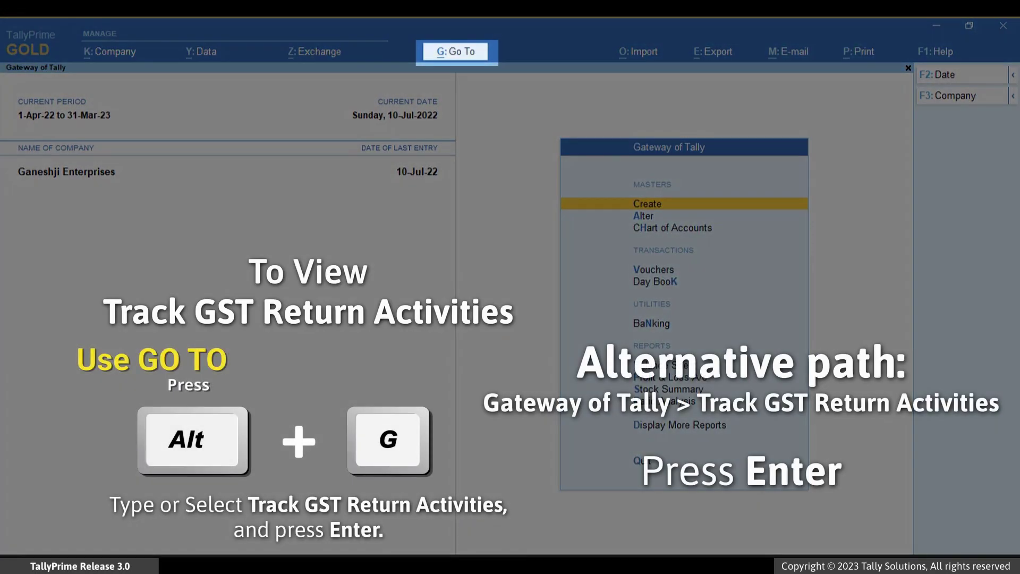
Open the Track GST Return Activities report through the Alt+G report search
key("alt+g")
type("Trac")
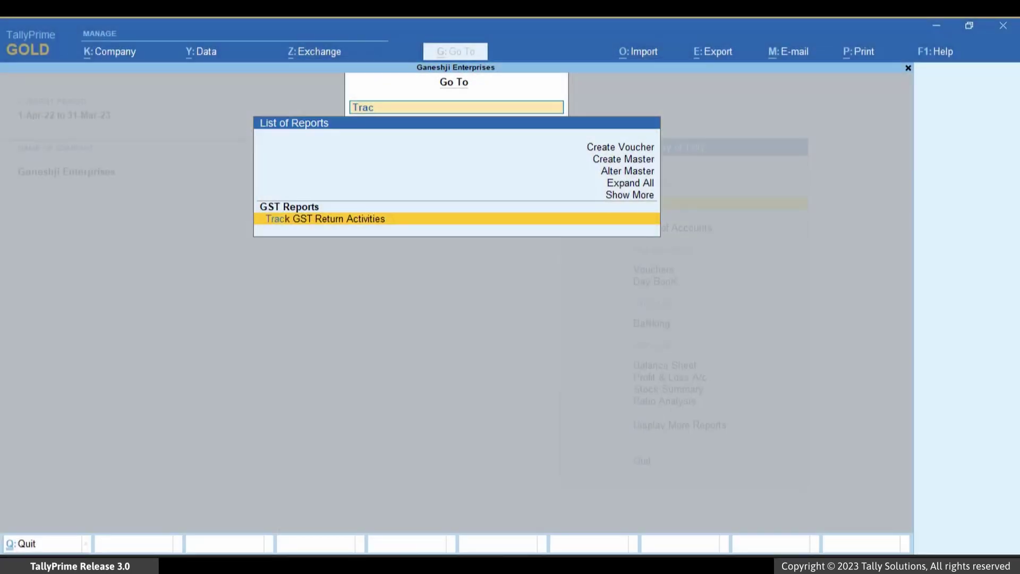
key("Return")
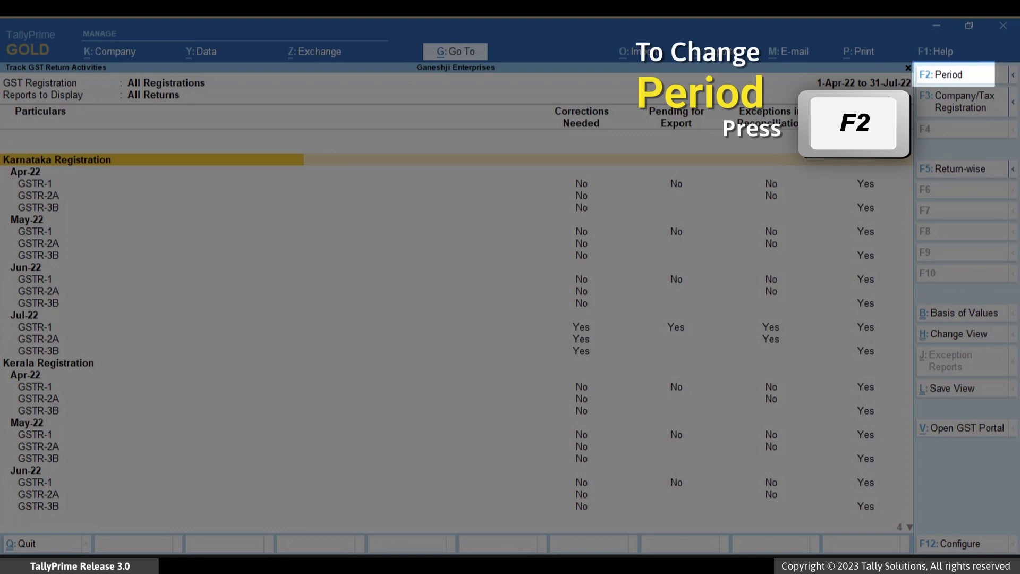
Set the report period from July to September (1-Jul-22 to 30-Sep-22)
key("F2")
type("jul")
key("Return")
type("sep")
key("Return")
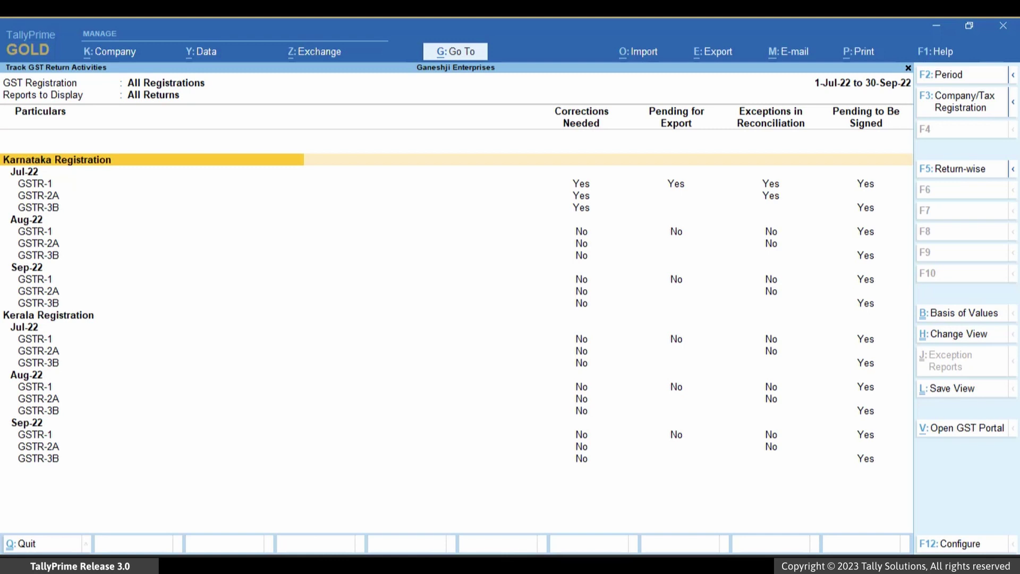
Enter the missing party GSTIN on the Karnataka Jul-22 GSTR-1 voucher with invalid registration details
key("Down")
key("Down")
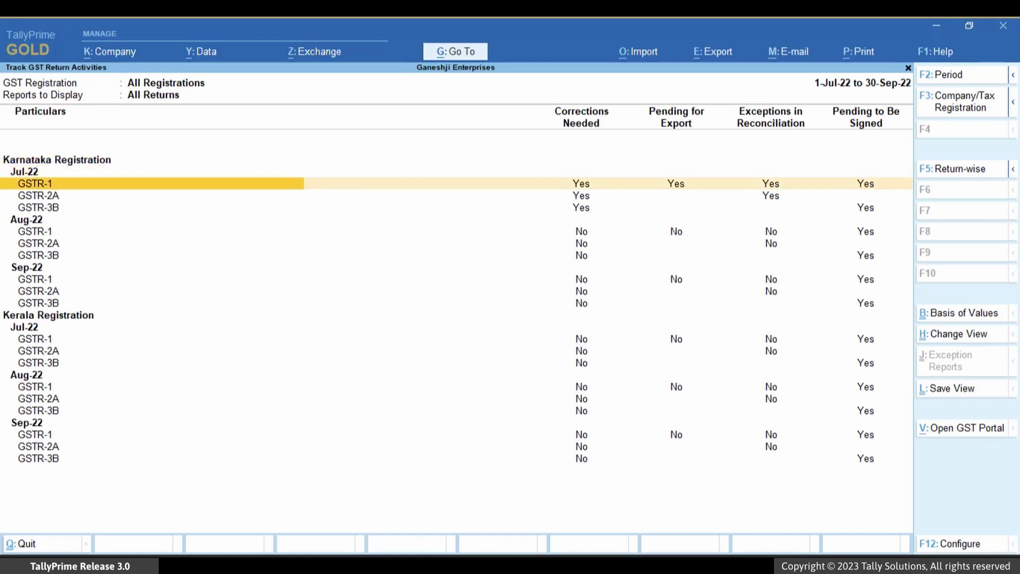
key("Right")
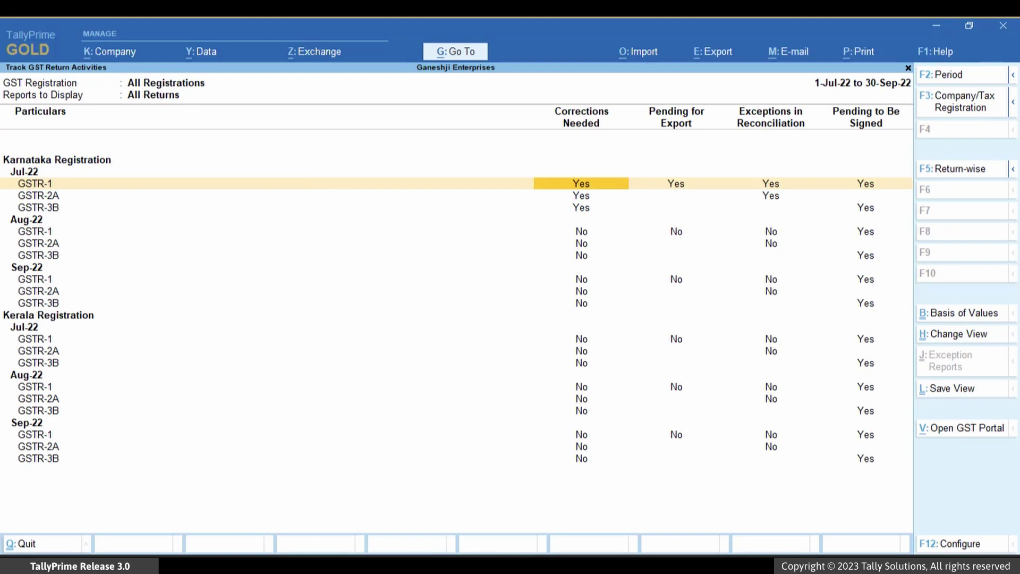
key("Return")
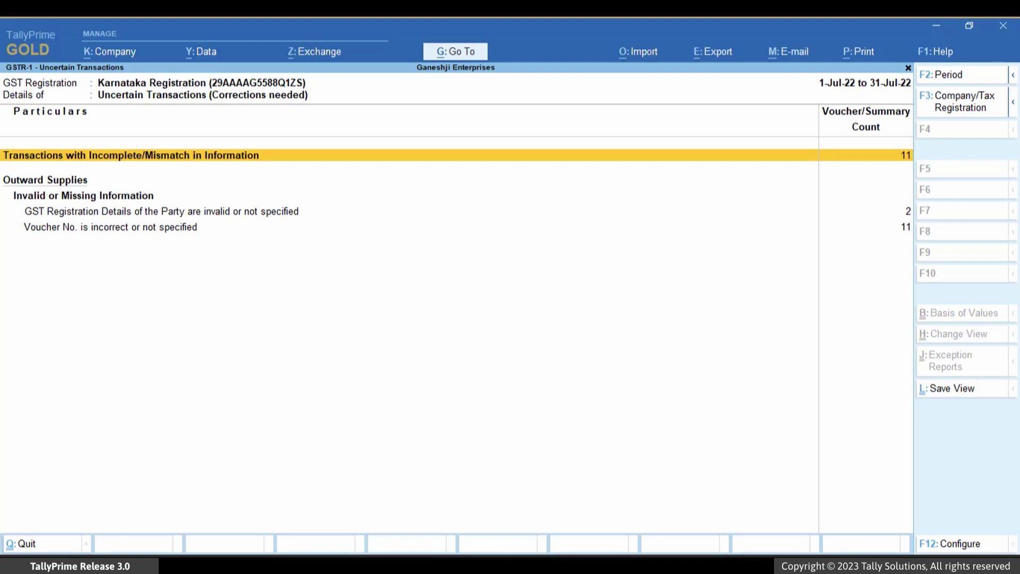
key("Down")
key("Return")
key("Right")
key("Right")
key("Right")
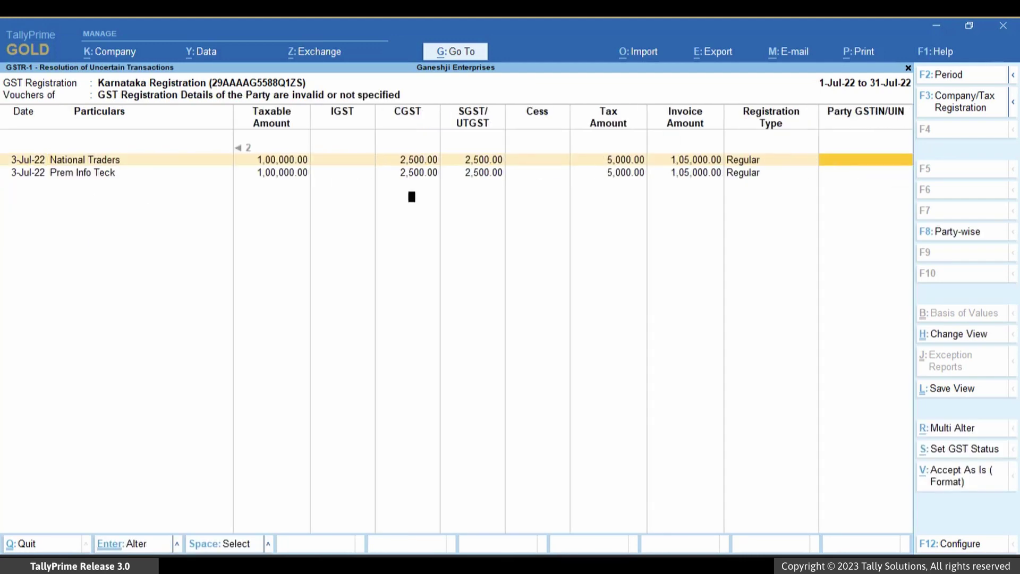
key("Return")
key("Return")
key("Return")
key("Return")
key("ctrl+v")
key("Return")
key("Return")
key("ctrl+a")
key("Escape")
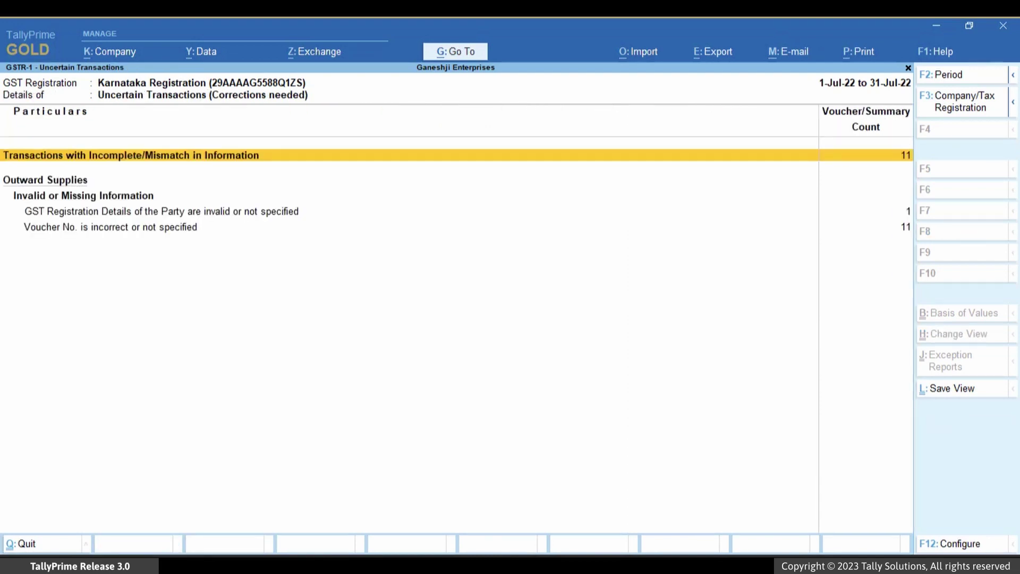
key("Escape")
Review Karnataka's Jul-22 GSTR-1 return and reconciliation exceptions, then go to Kerala's July GSTR-1 row
key("Down")
key("Down")
key("Right")
key("Right")
key("Return")
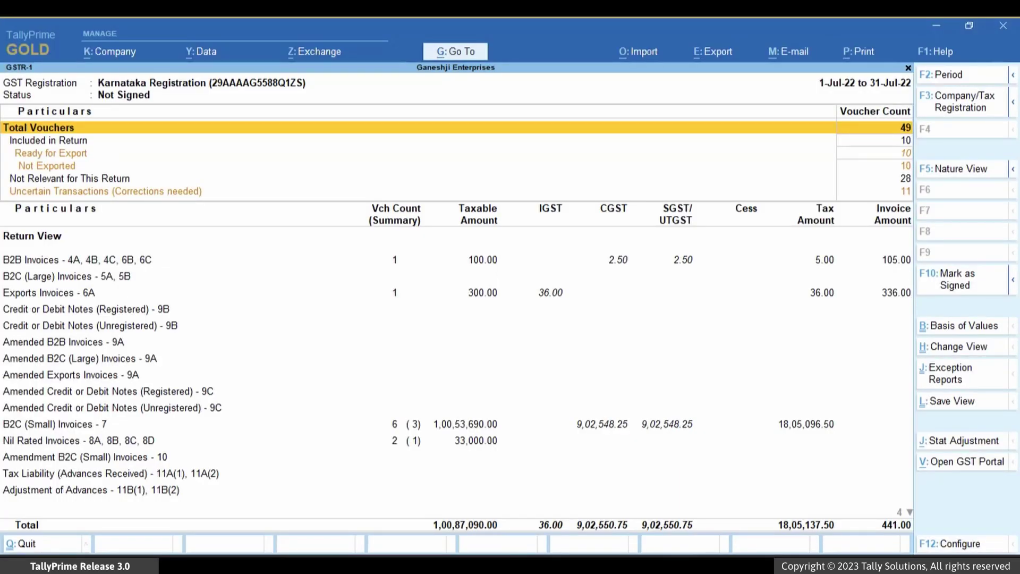
key("Escape")
key("Right")
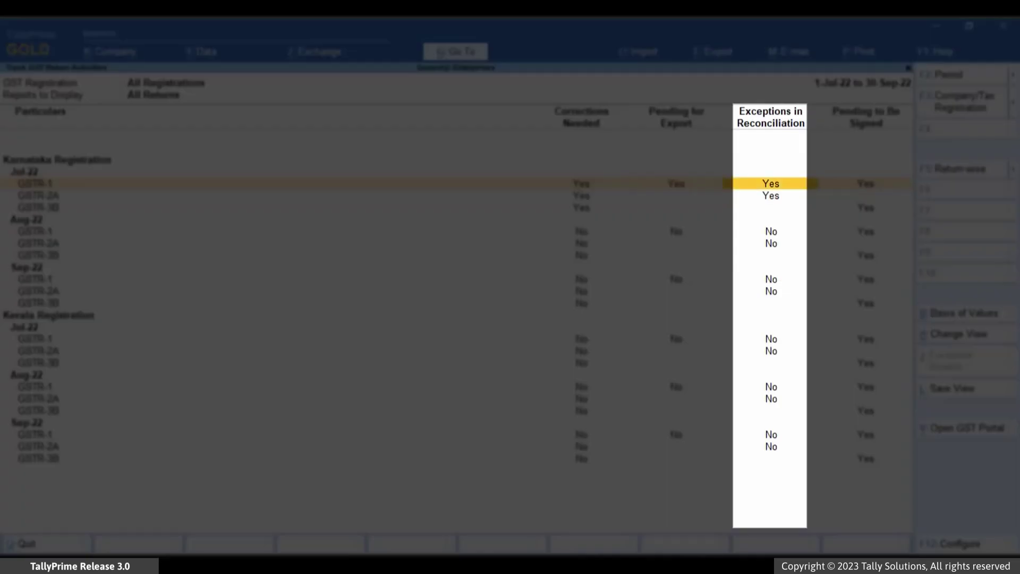
key("Return")
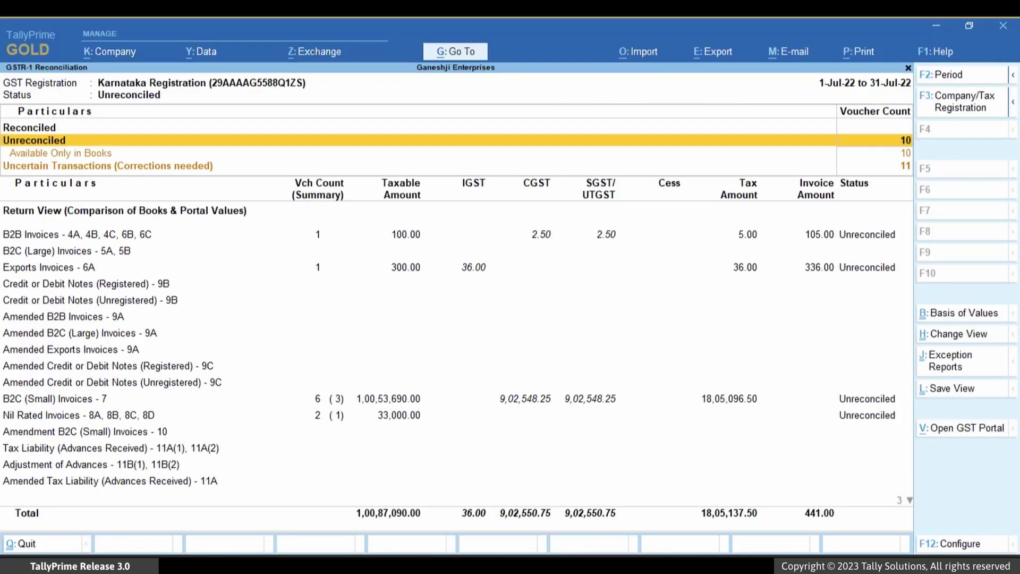
key("Escape")
key("Down")
key("Down")
key("Down")
key("Down")
key("Down")
key("Down")
key("Down")
key("Down")
key("Down")
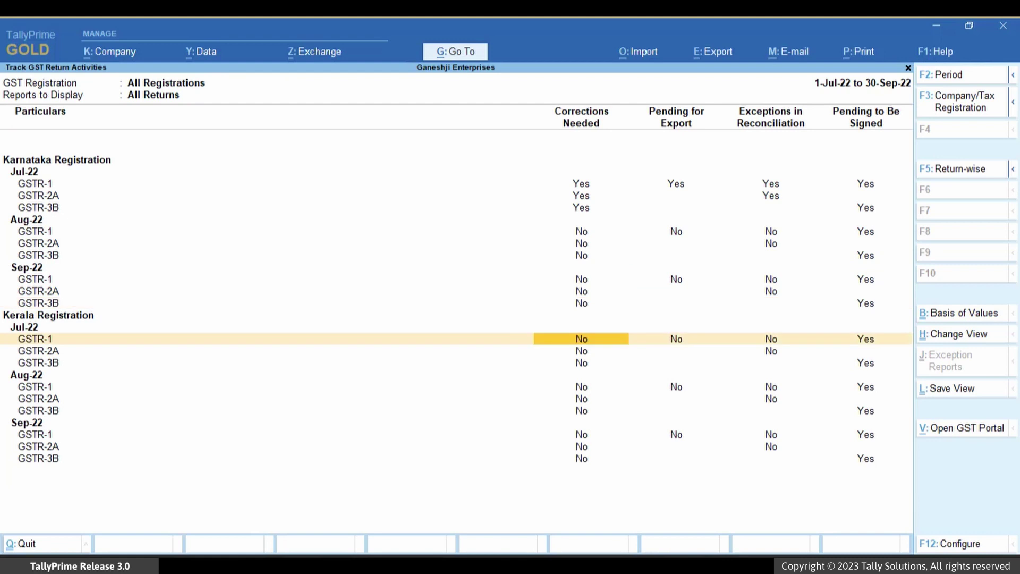
key("Right")
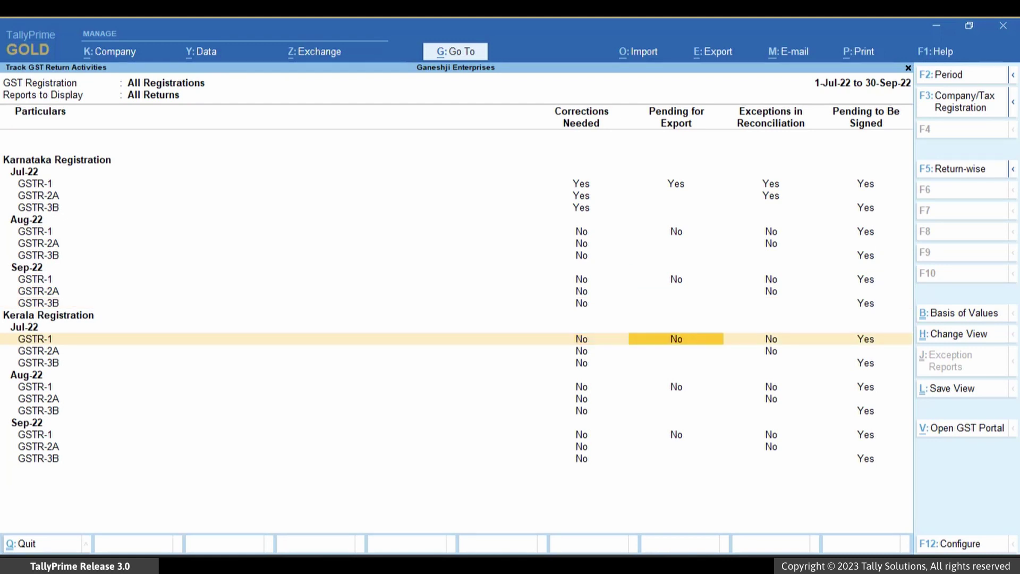
key("Right")
key("Right")
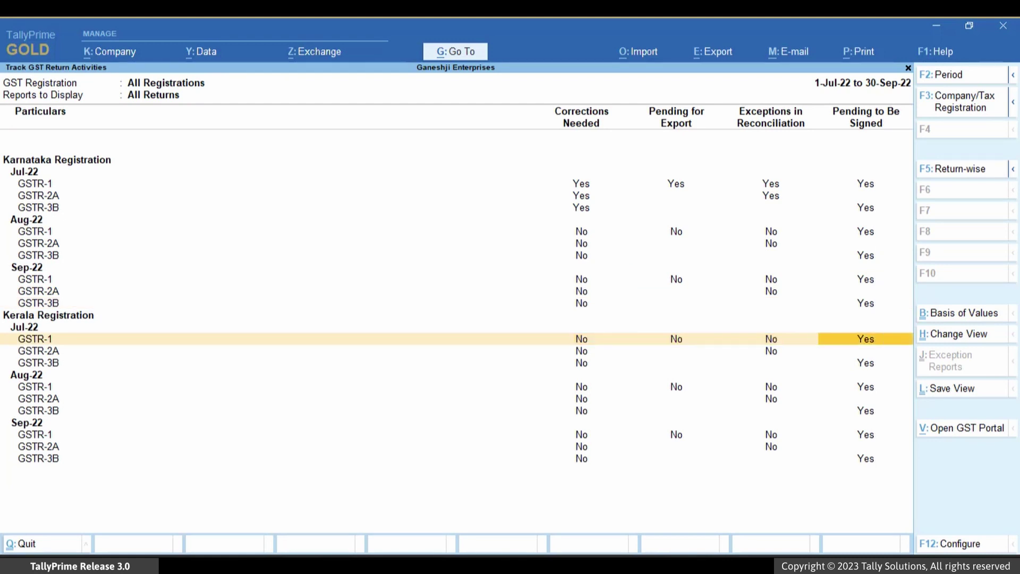
Mark Kerala's Jul-22 GSTR-1 as signed using Mark Current Return as Signed, then go back
key("Return")
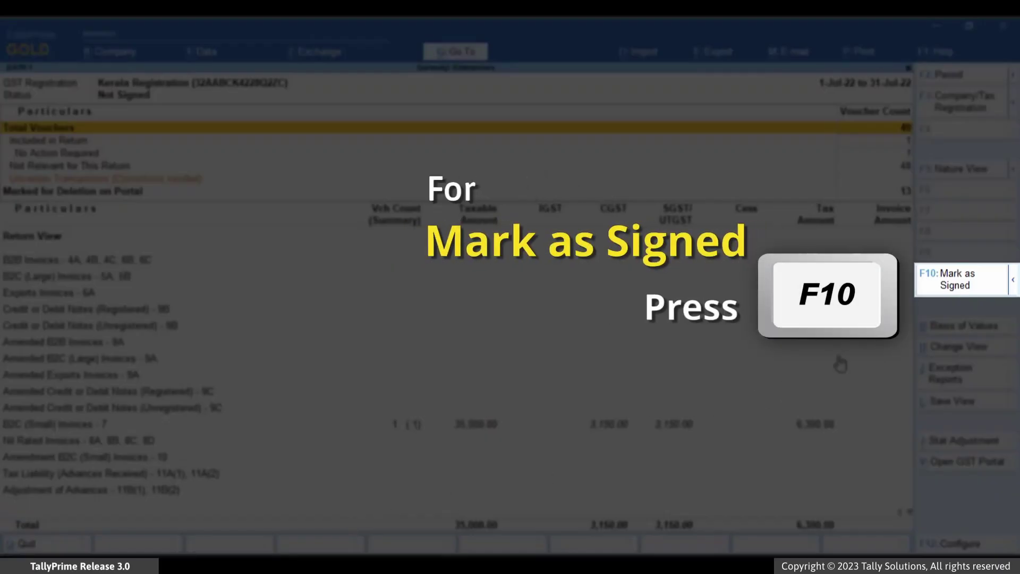
left_click(965, 296)
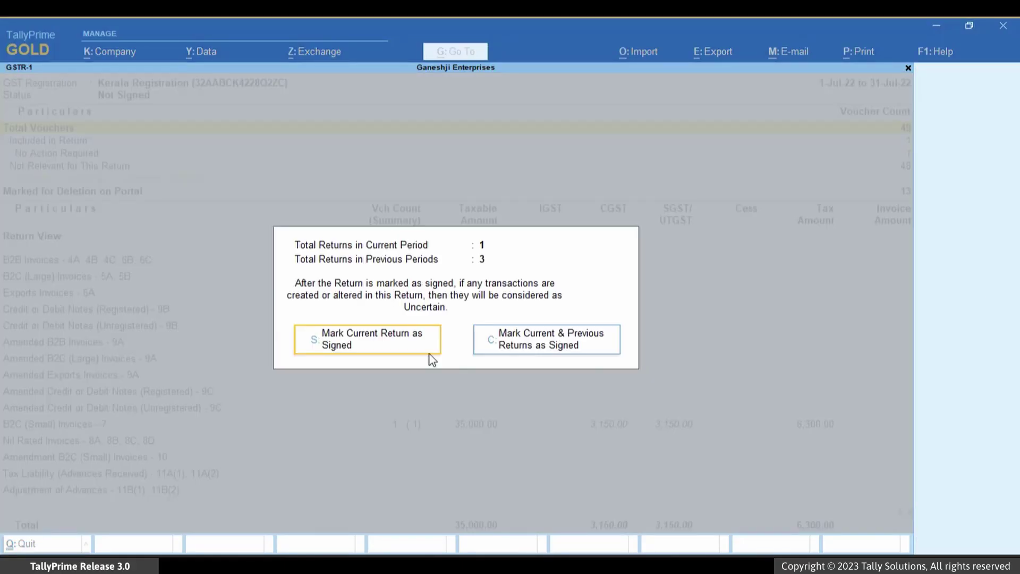
left_click(408, 345)
left_click(441, 354)
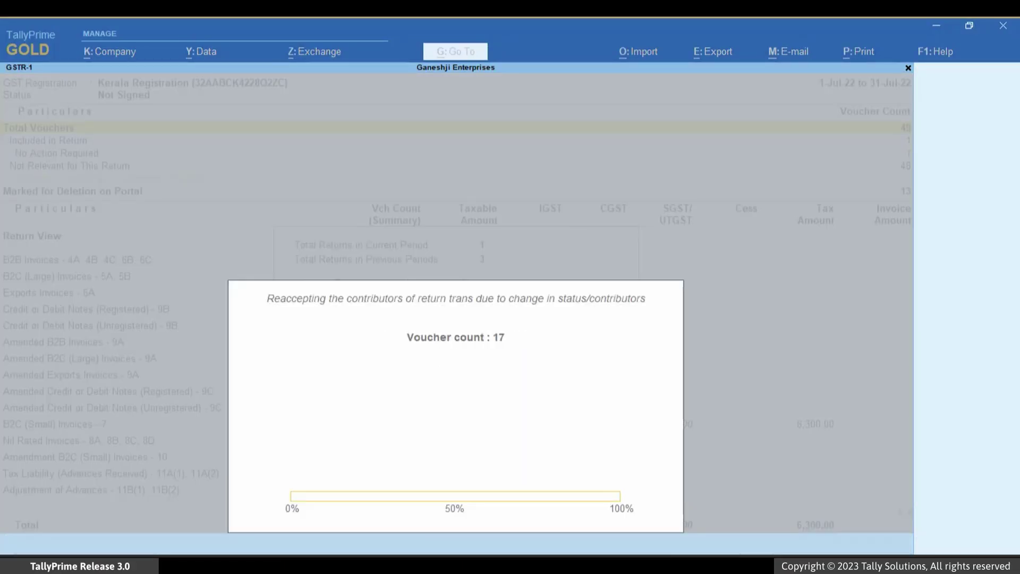
key("Escape")
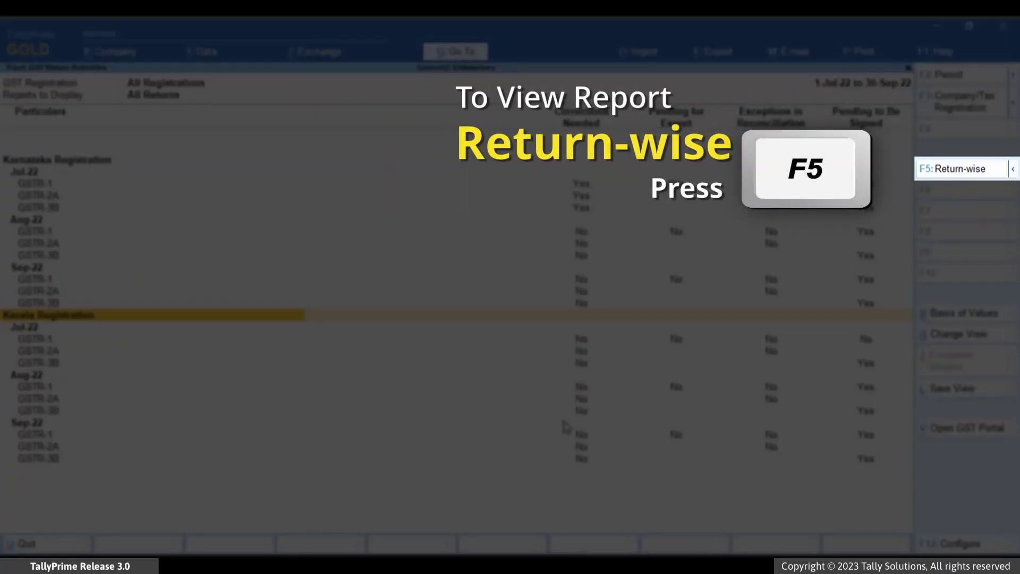
key("F5")
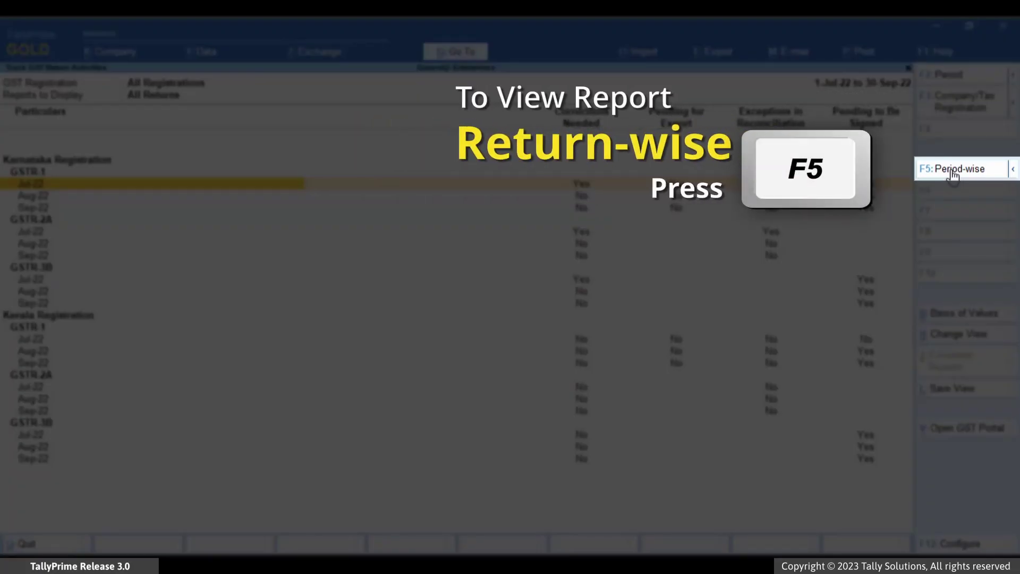
key("F5")
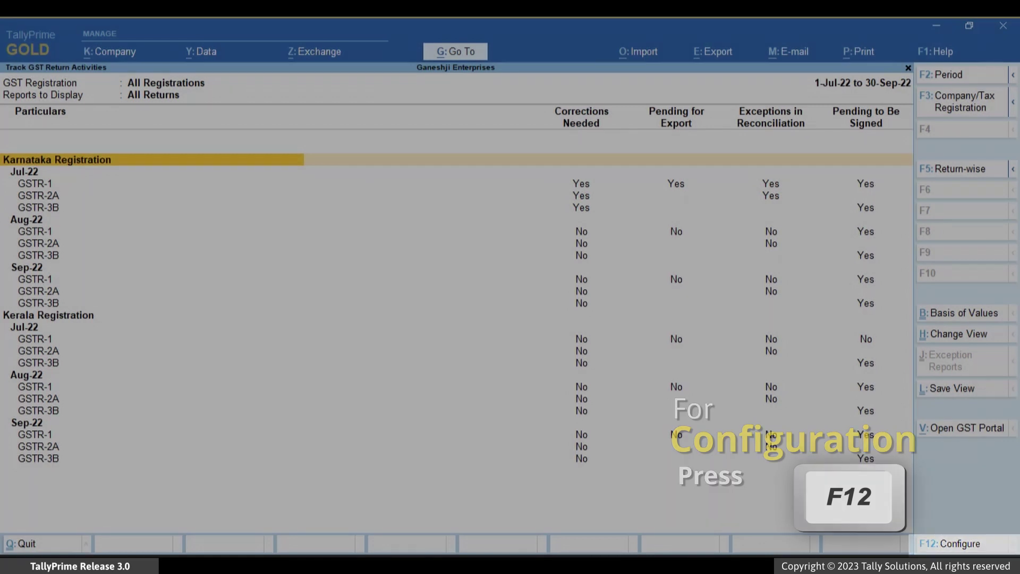
Configure the report in Detailed format sorted by Period (Decreasing)
key("F12")
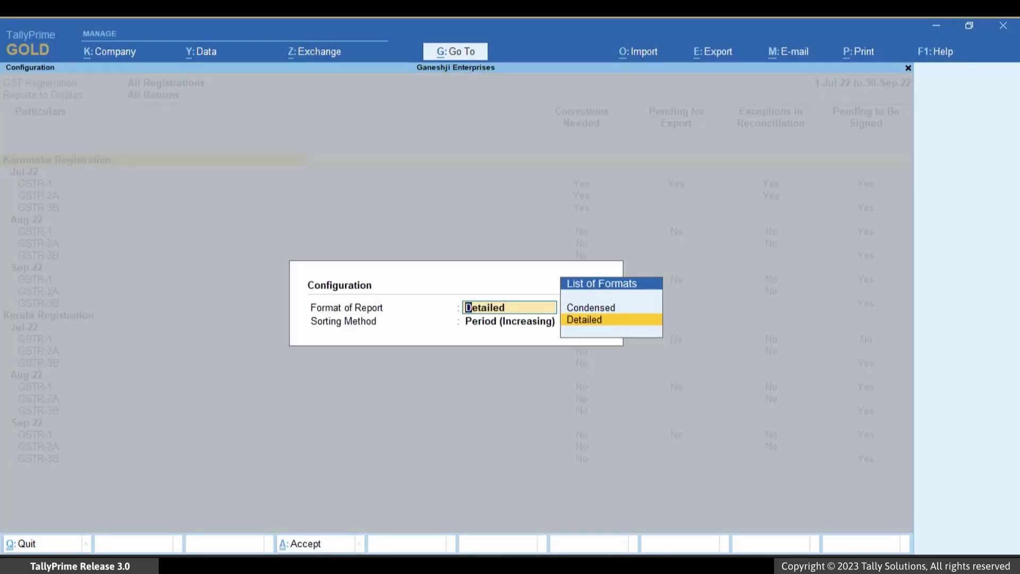
key("Up")
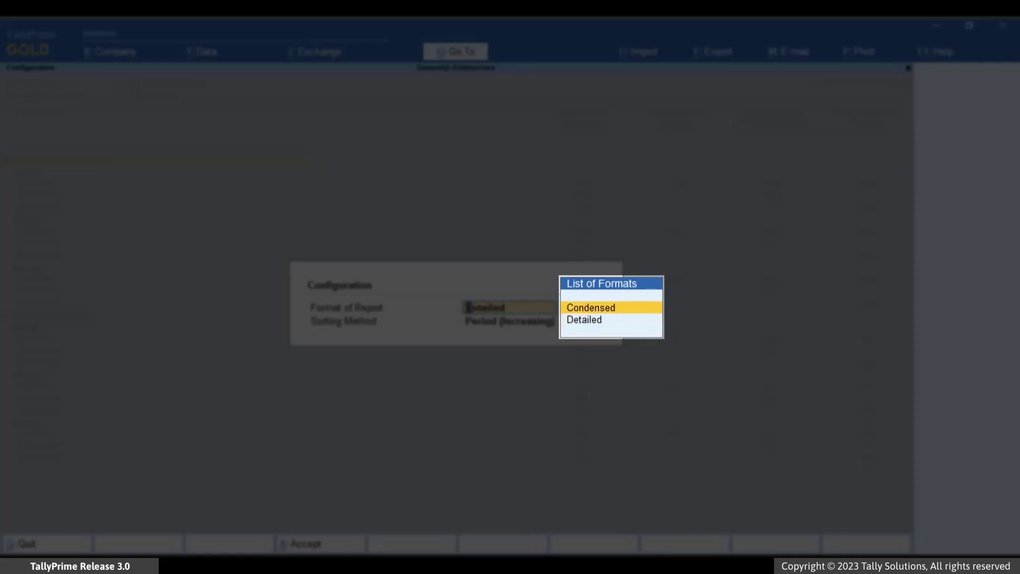
key("Down")
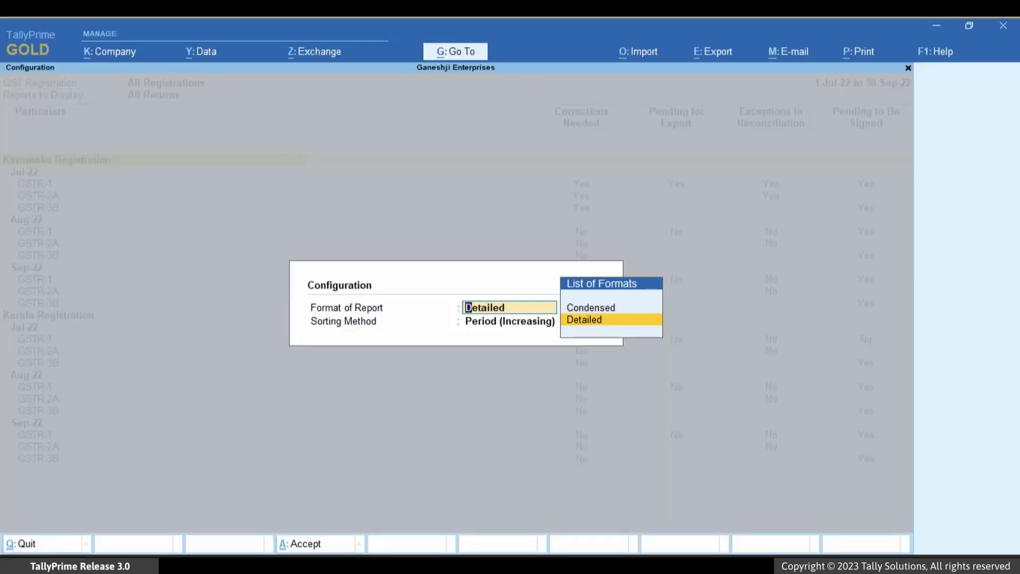
key("Return")
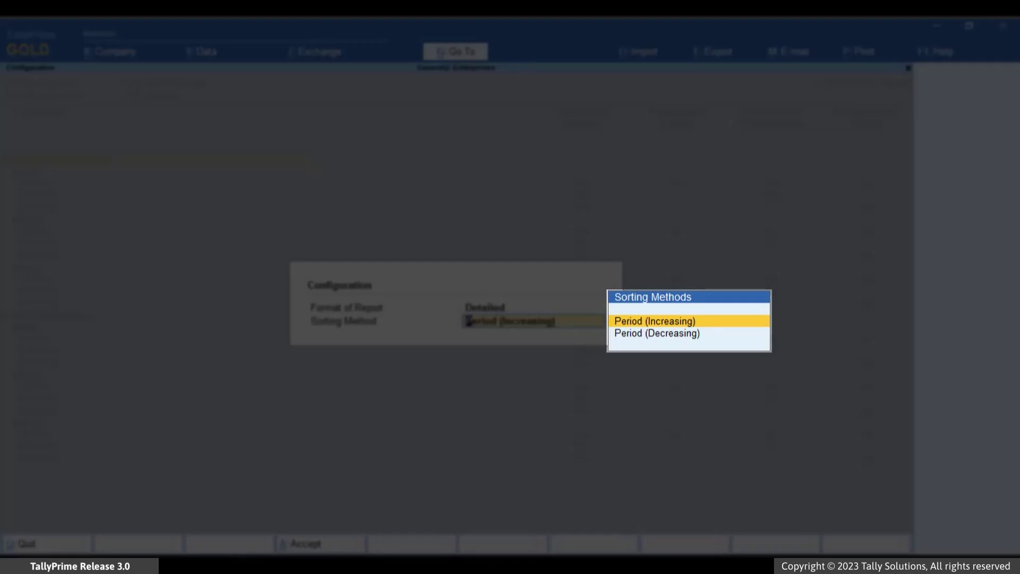
key("Down")
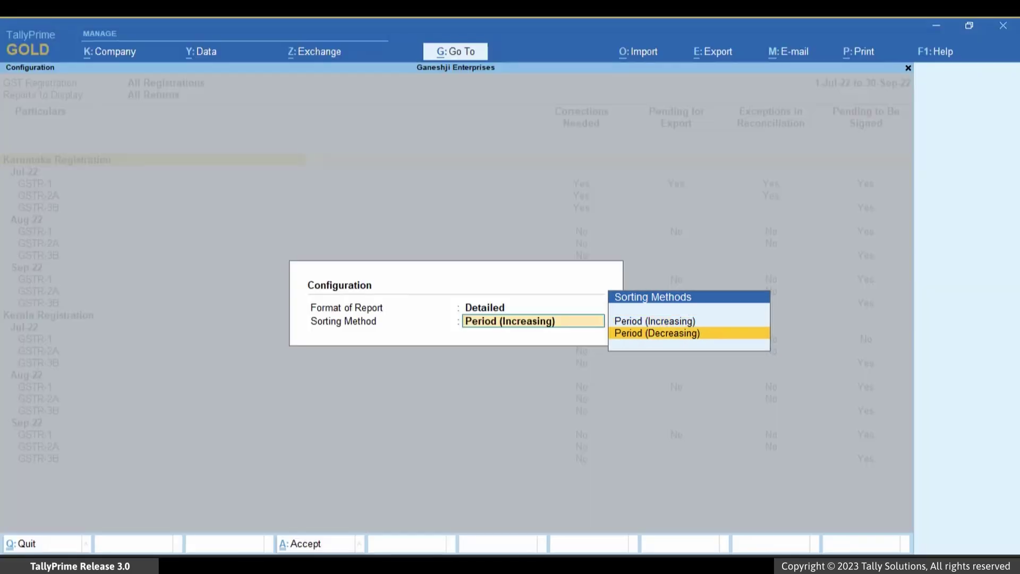
key("Return")
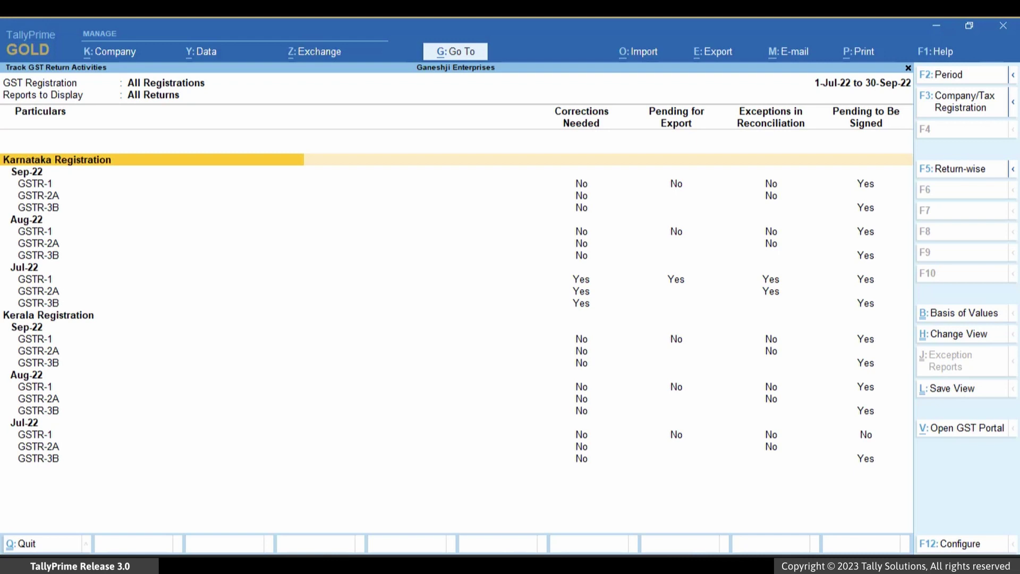
Switch the sorting to Period (Increasing) so Jul-22 appears first, keeping Detailed format
key("F12")
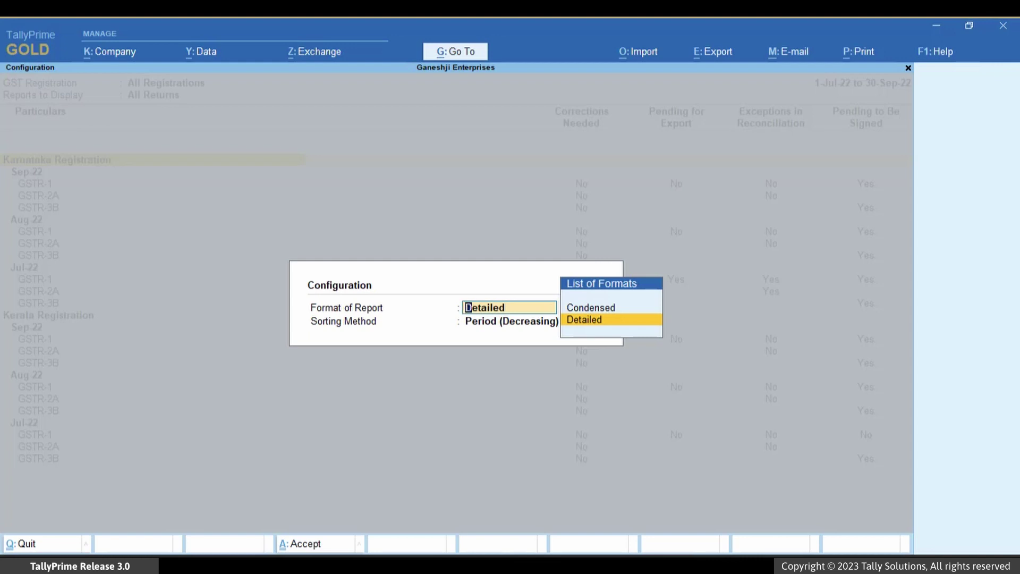
key("Return")
key("Up")
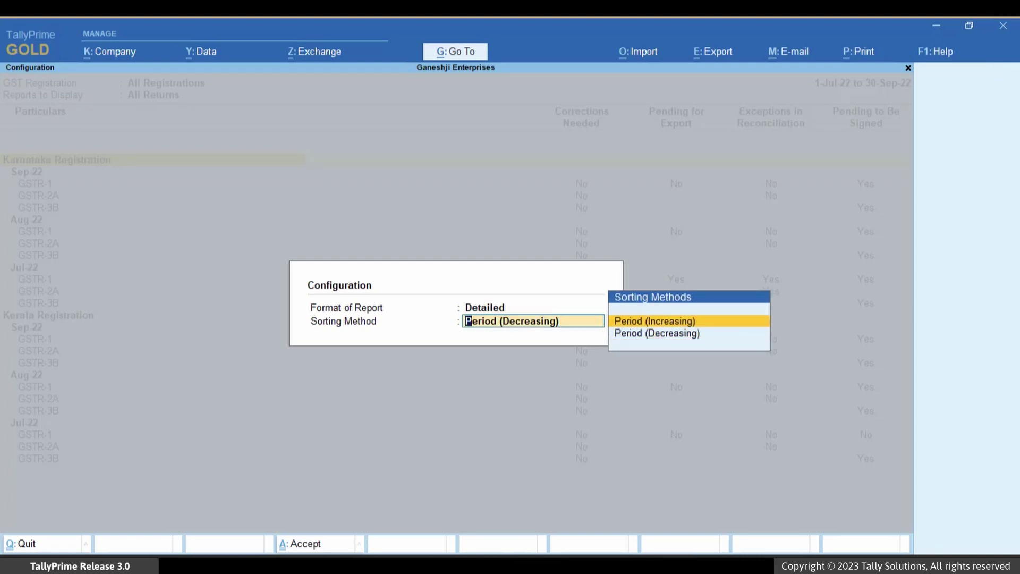
key("Return")
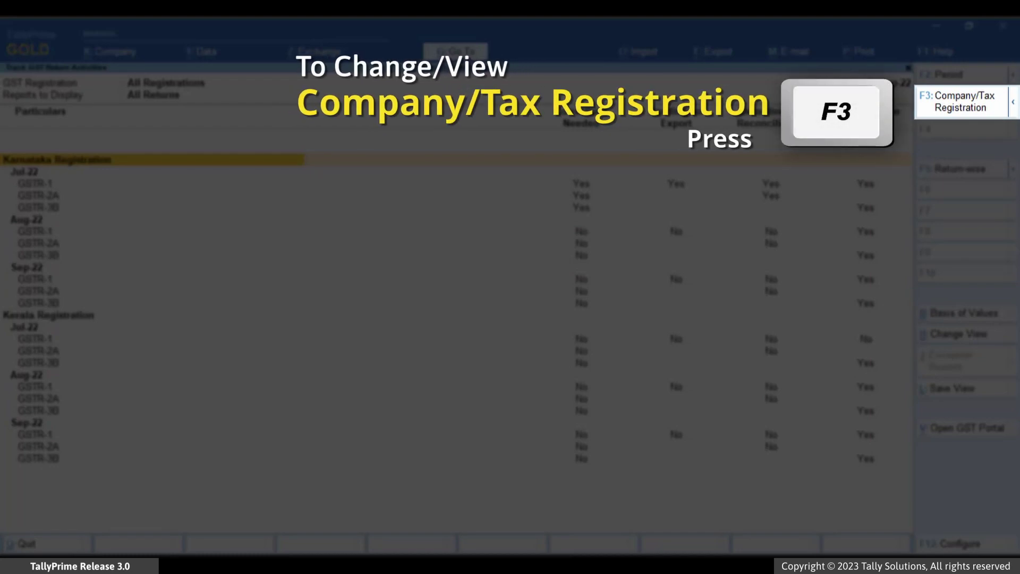
Select Karnataka Registration from the Company/Tax Registration list
key("F3")
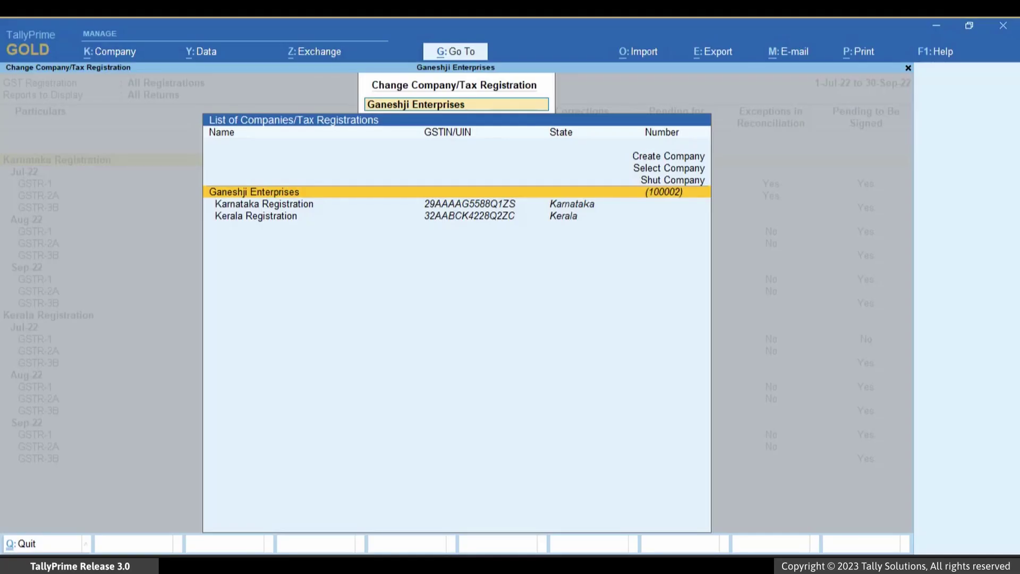
key("Down")
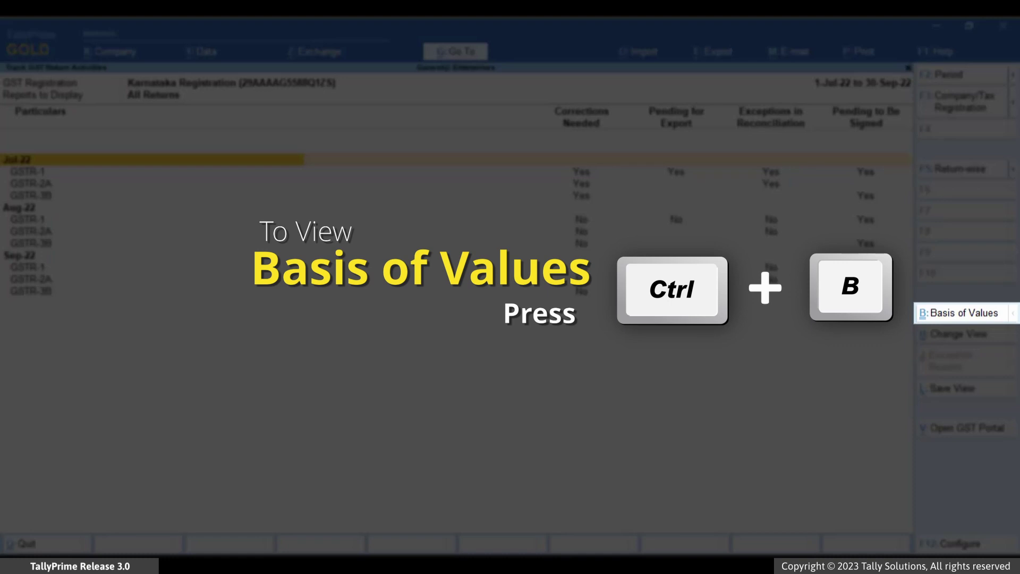
In Basis of Values, show returns With Pending Activities of type Corrections Needed
key("ctrl+b")
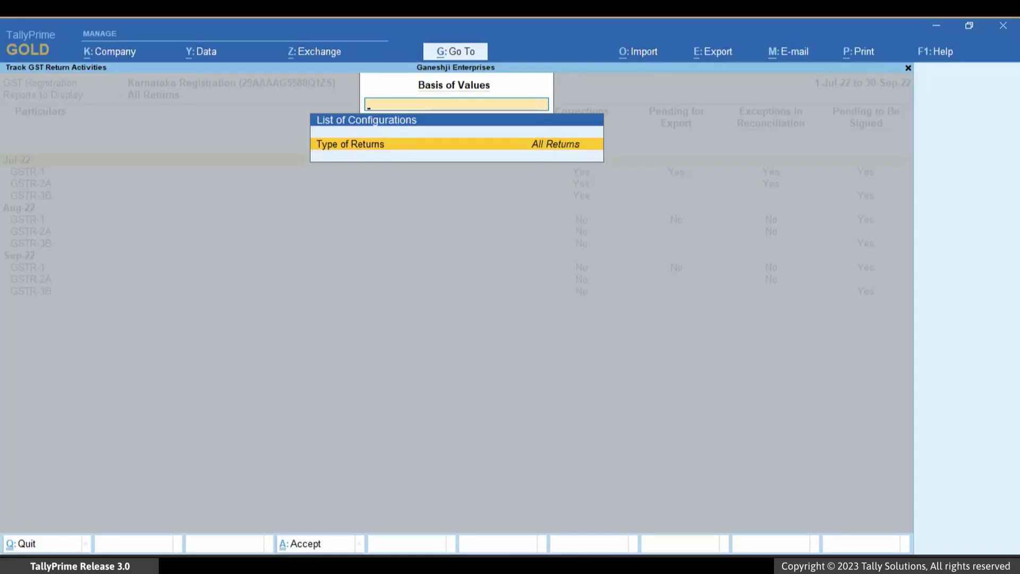
key("Return")
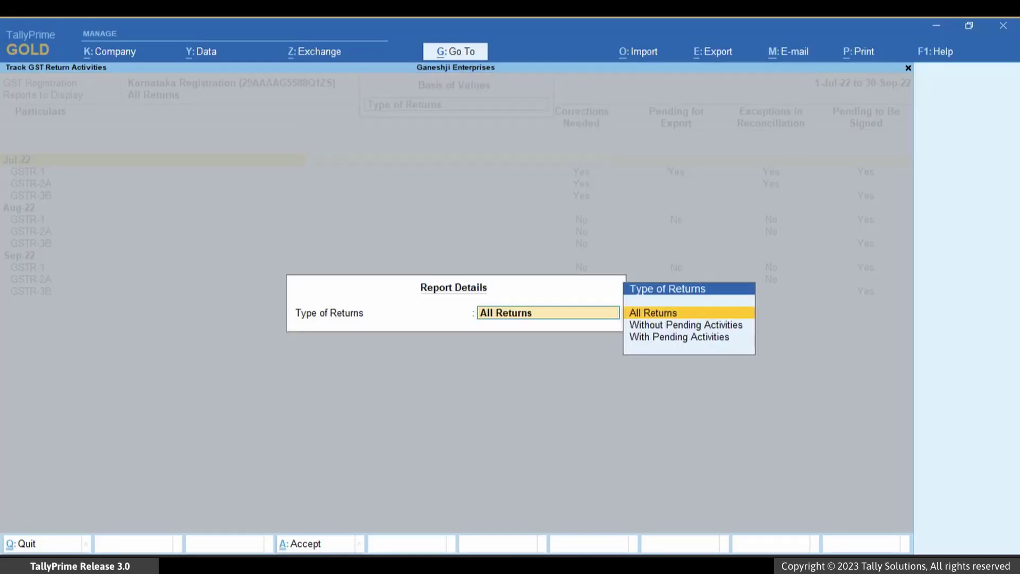
key("Down")
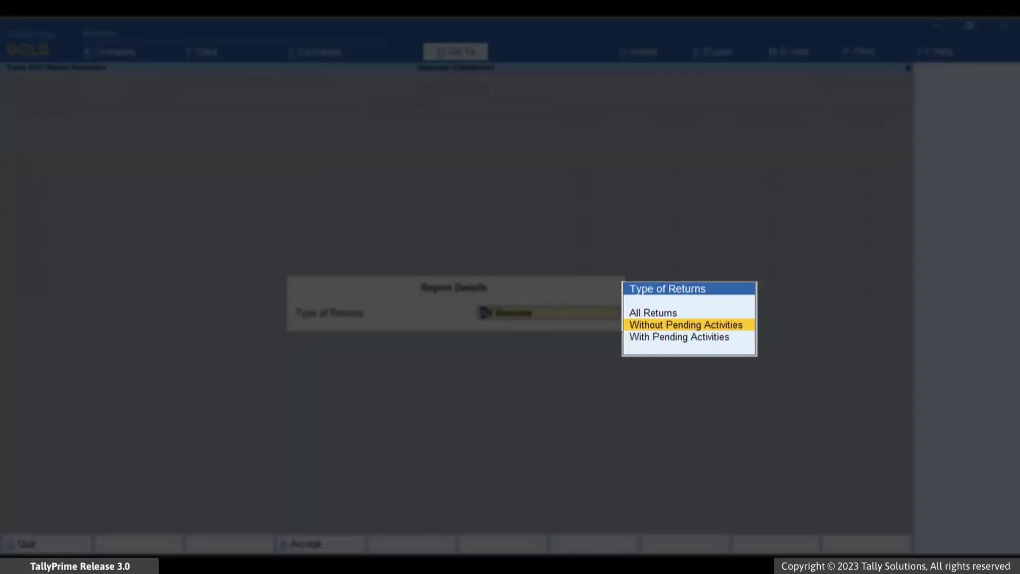
left_click(680, 336)
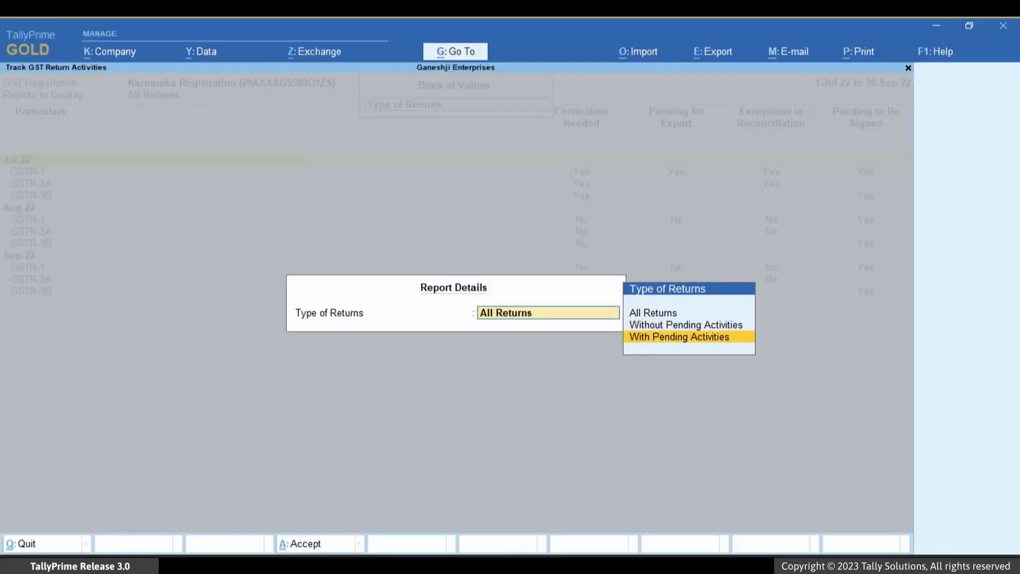
key("Return")
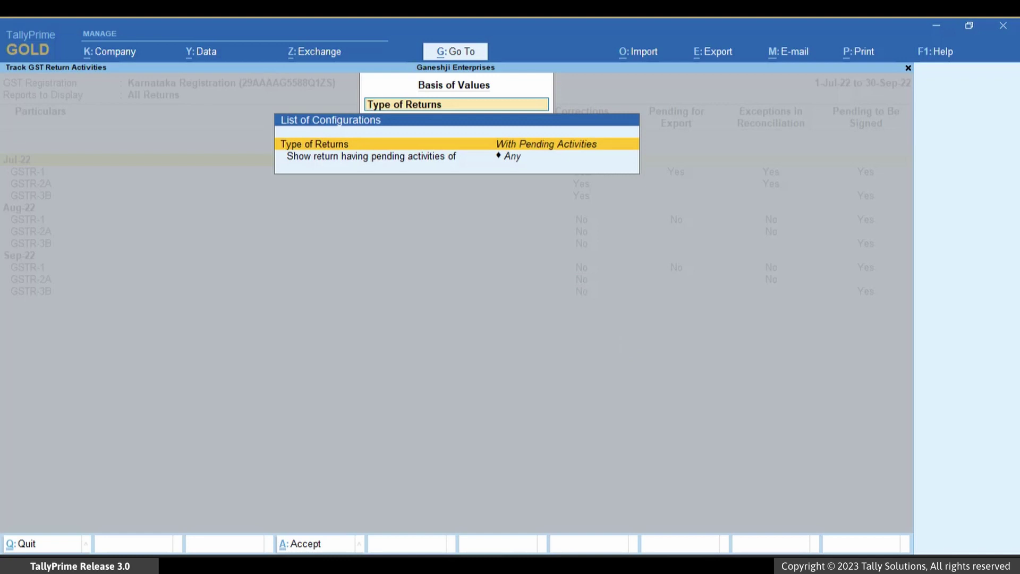
key("Down")
key("Return")
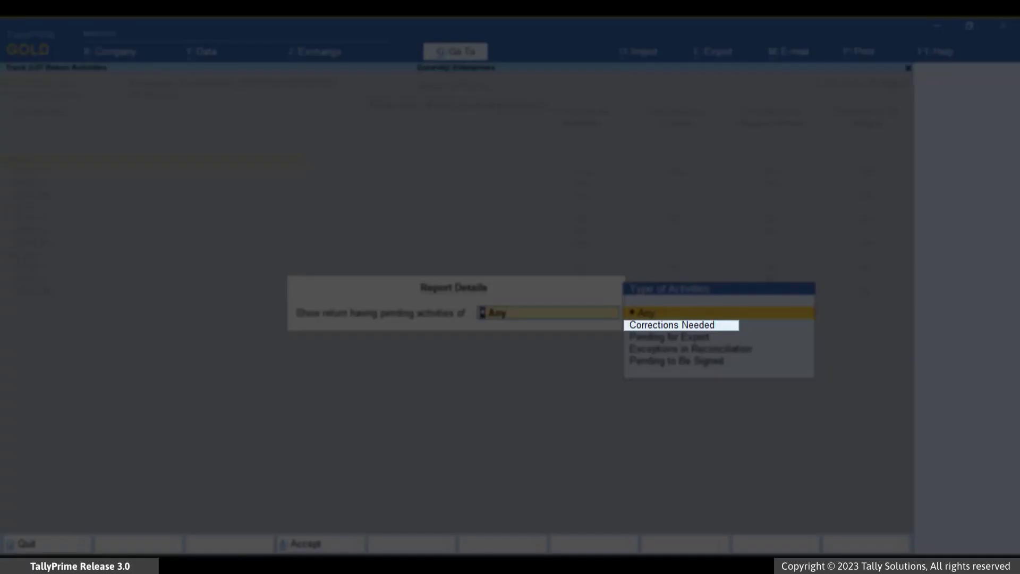
key("Down")
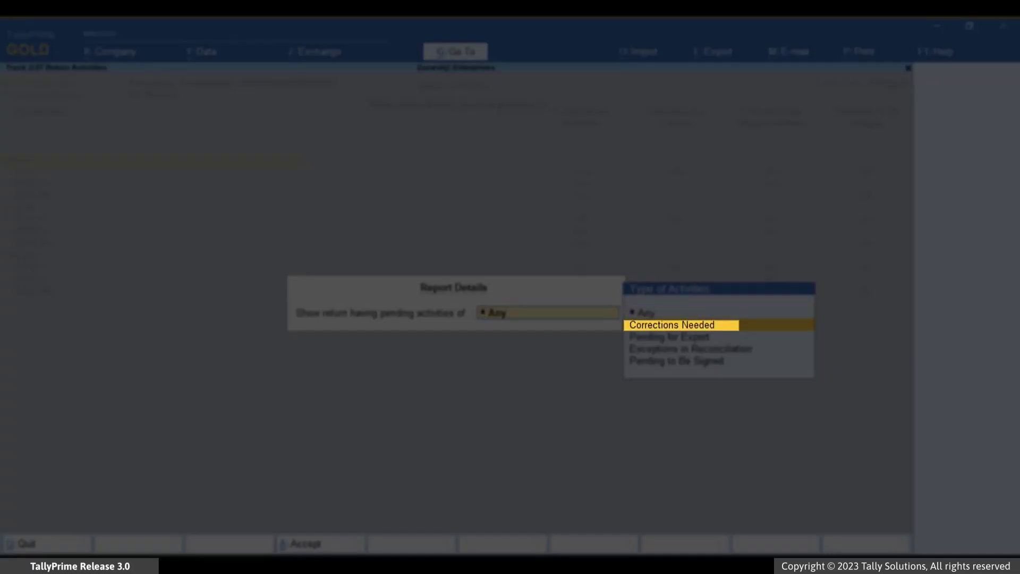
key("Return")
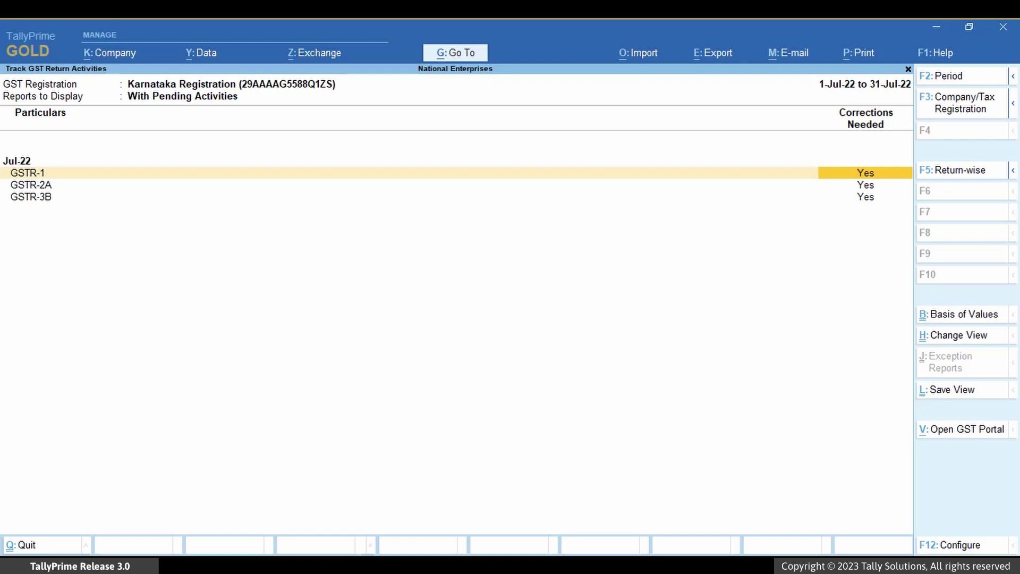
Drill into GSTR-1 and list vouchers whose party GST registration details are invalid or not specified
key("Return")
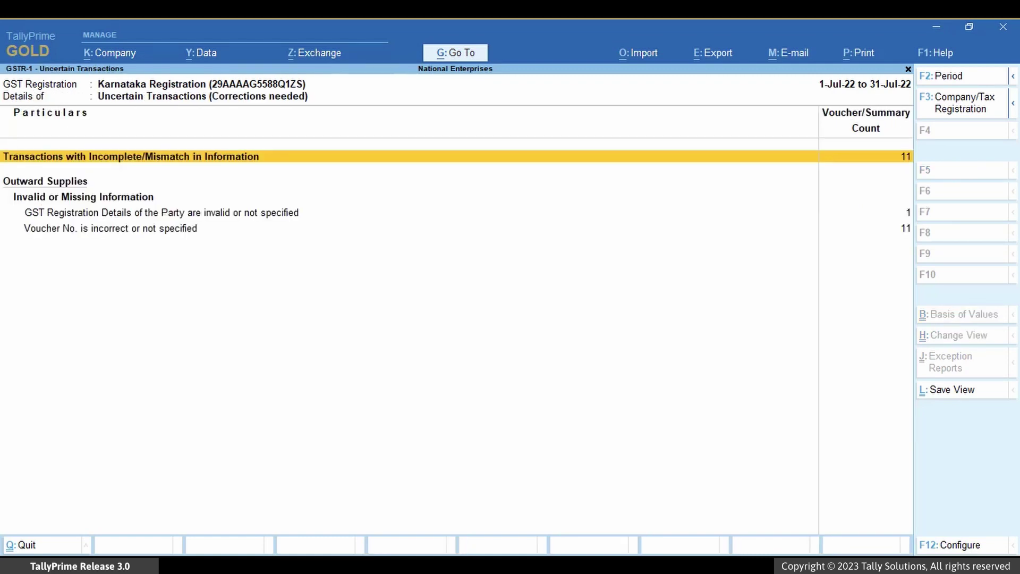
key("Down")
key("Down")
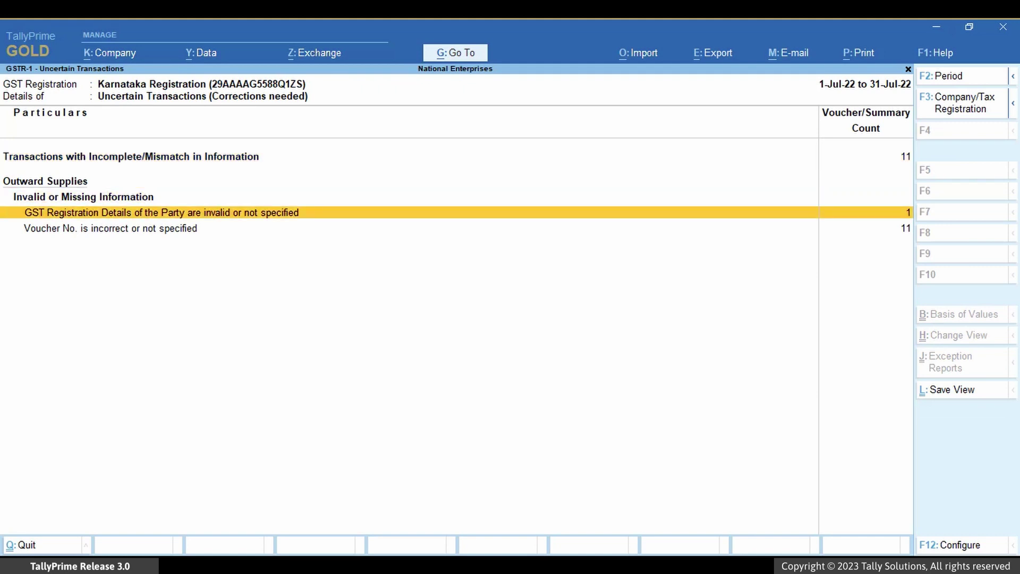
key("Return")
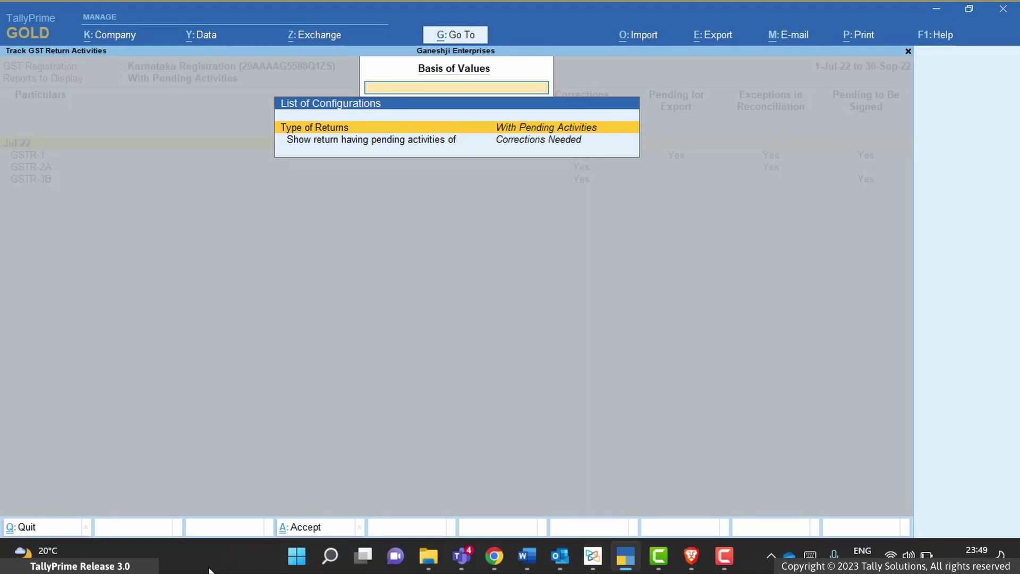
Open the Type of Activities list for pending activities and browse to Pending to Be Signed
key("Down")
key("Return")
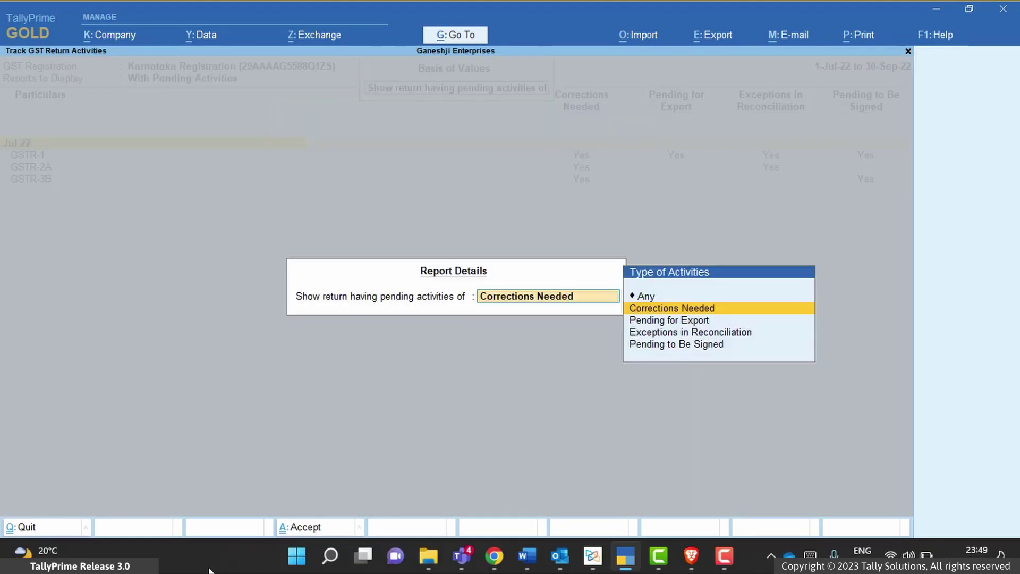
key("Down")
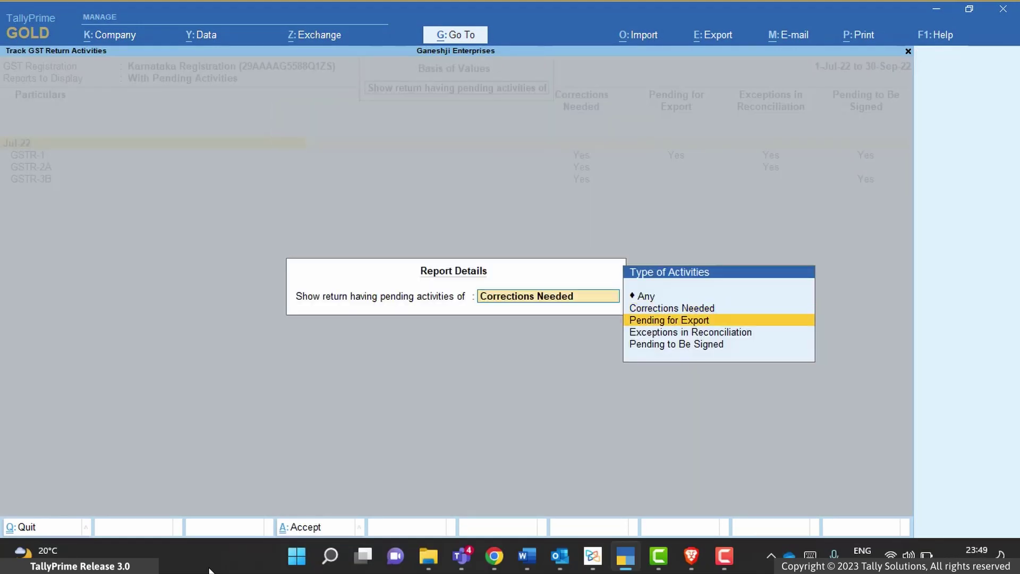
key("Down")
key("Down")
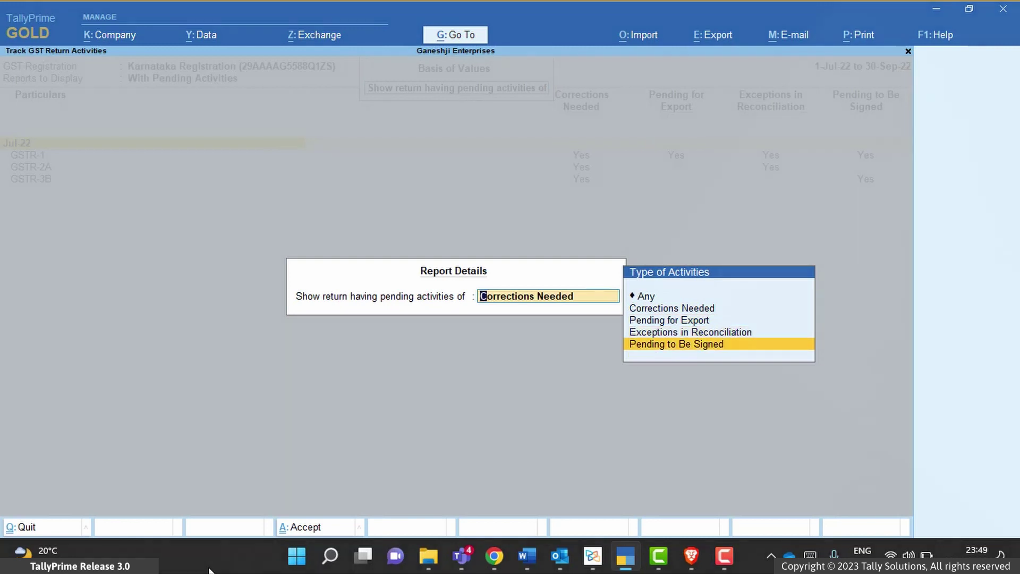